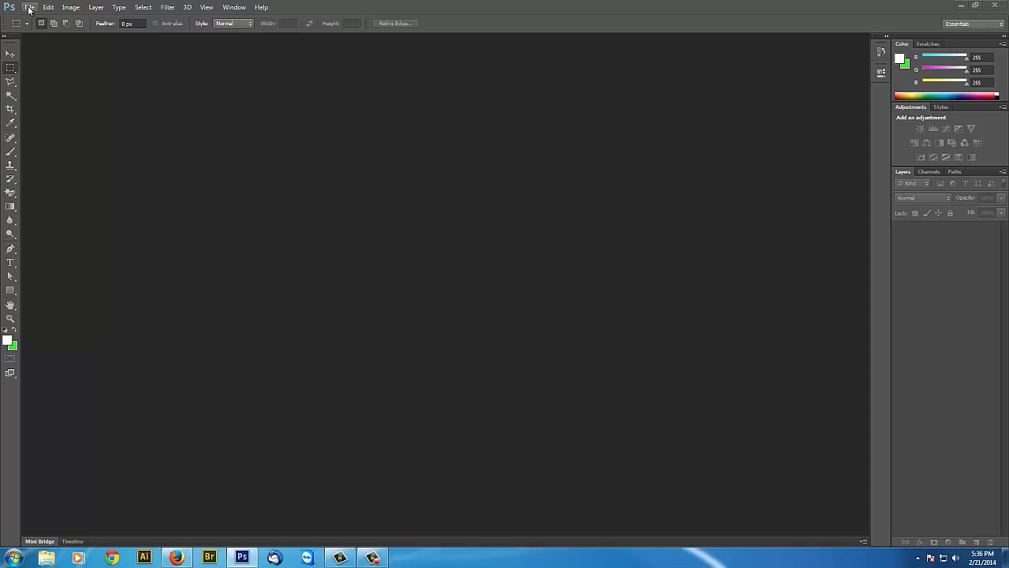
Open the image ch5_antiquemold_lg from the Retouch_Restoration folder.
click(28, 7)
click(39, 29)
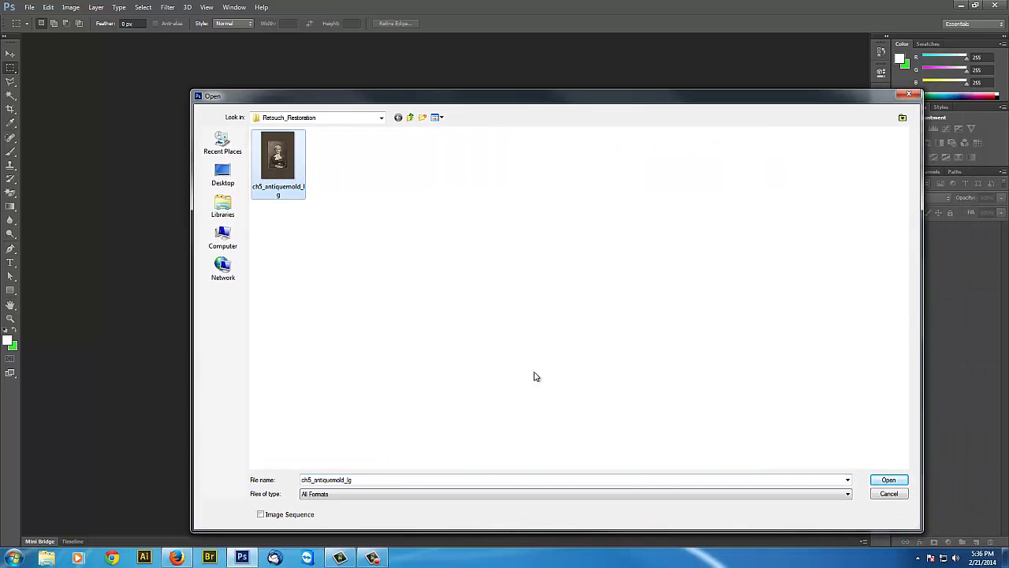
click(888, 481)
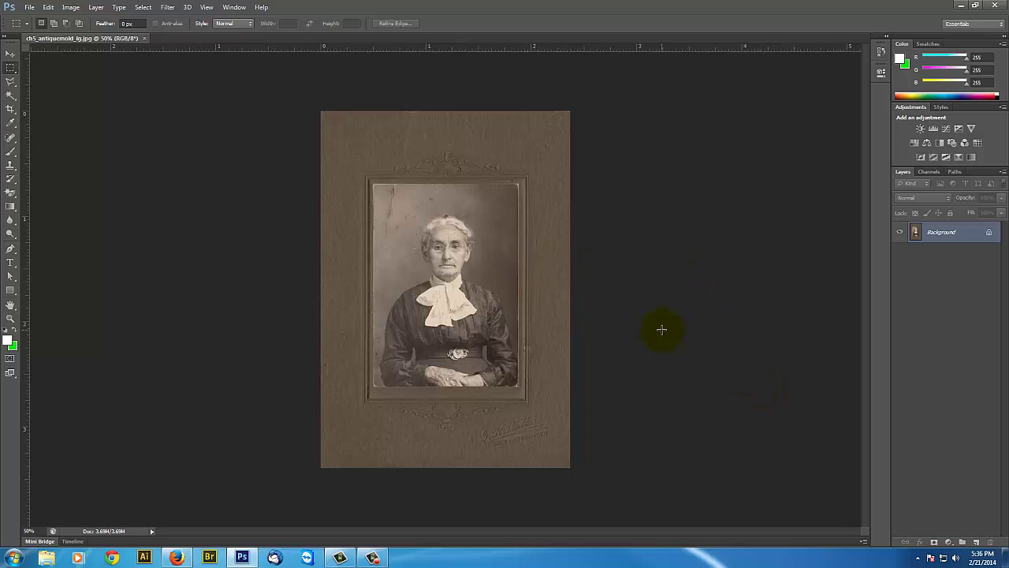
Inspect the damage around the woman's head at 200% and add a new empty layer above the Background.
key(ctrl+plus)
key(ctrl+plus)
key(ctrl+plus)
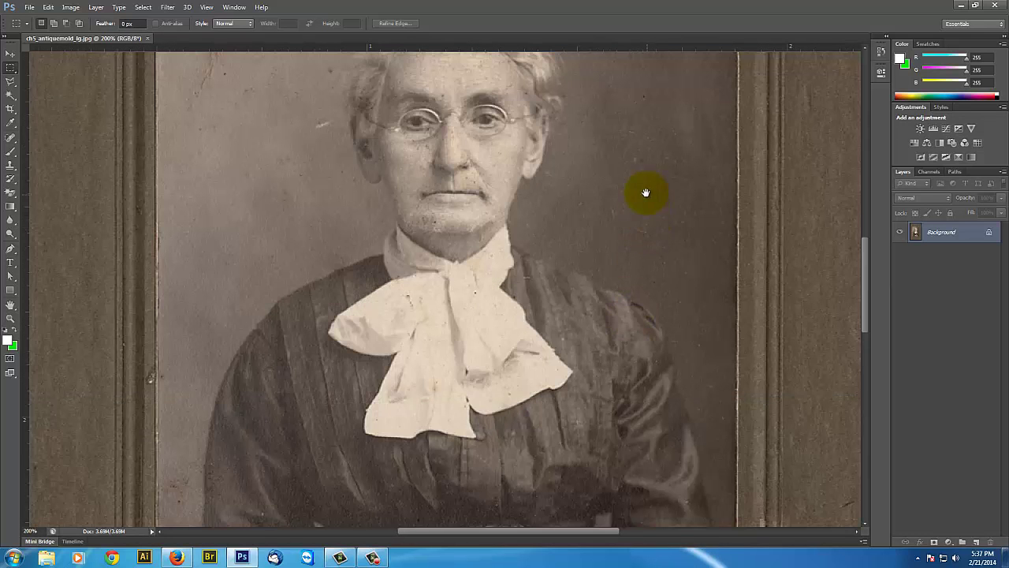
drag(645, 192, 572, 386)
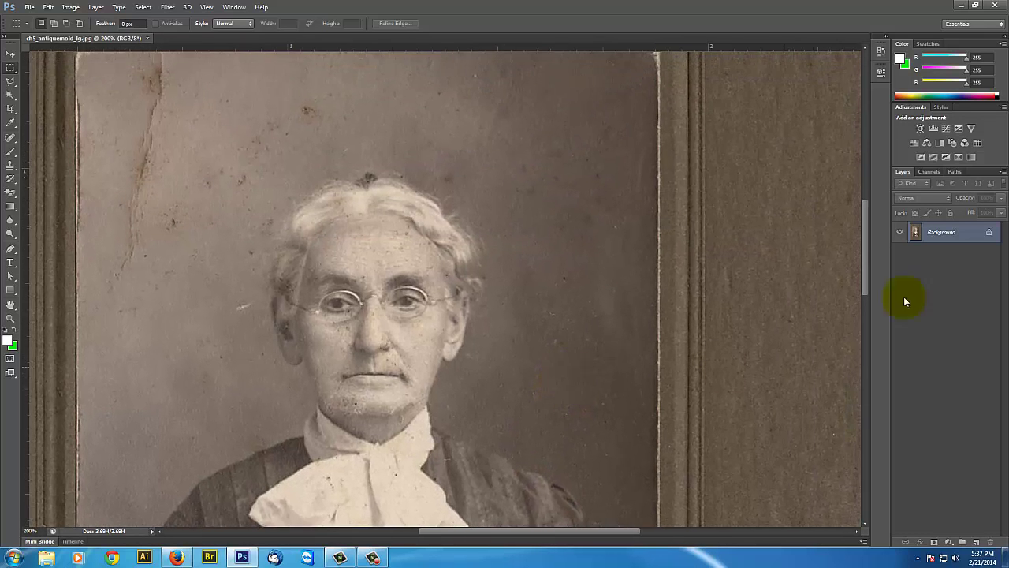
click(976, 542)
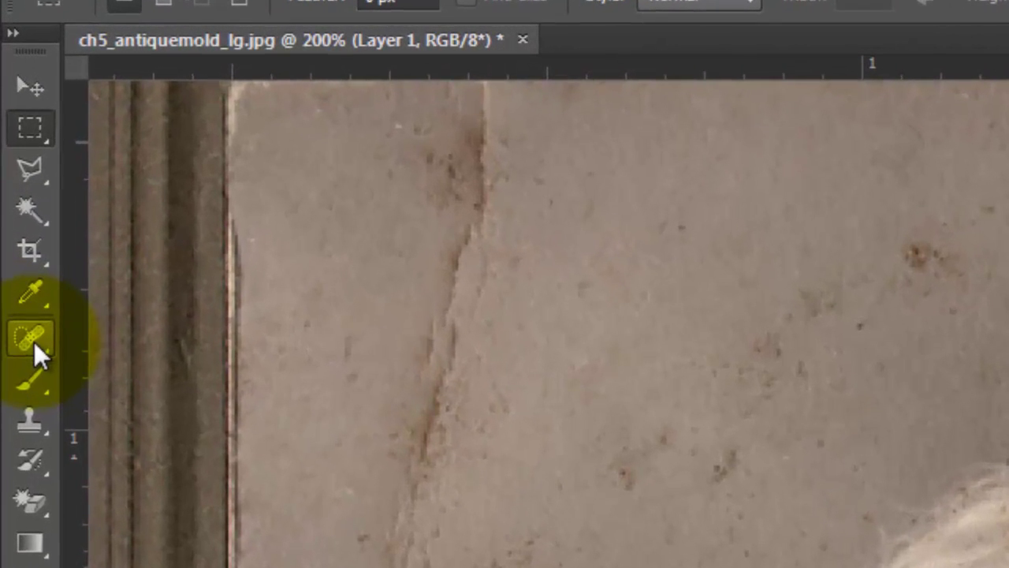
Activate the Spot Healing Brush with the Content-Aware type and set its hardness to 0%.
click(33, 341)
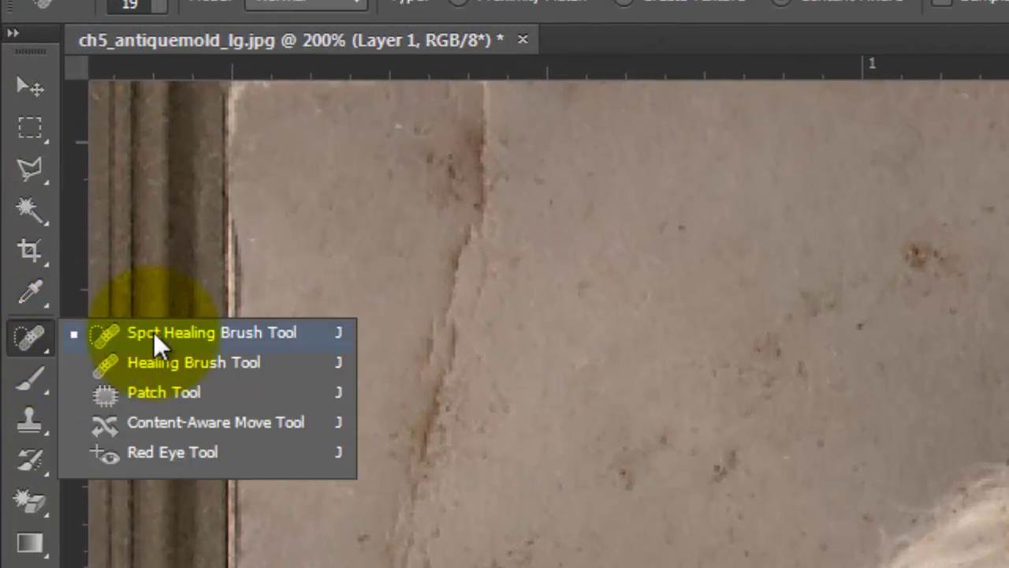
click(130, 339)
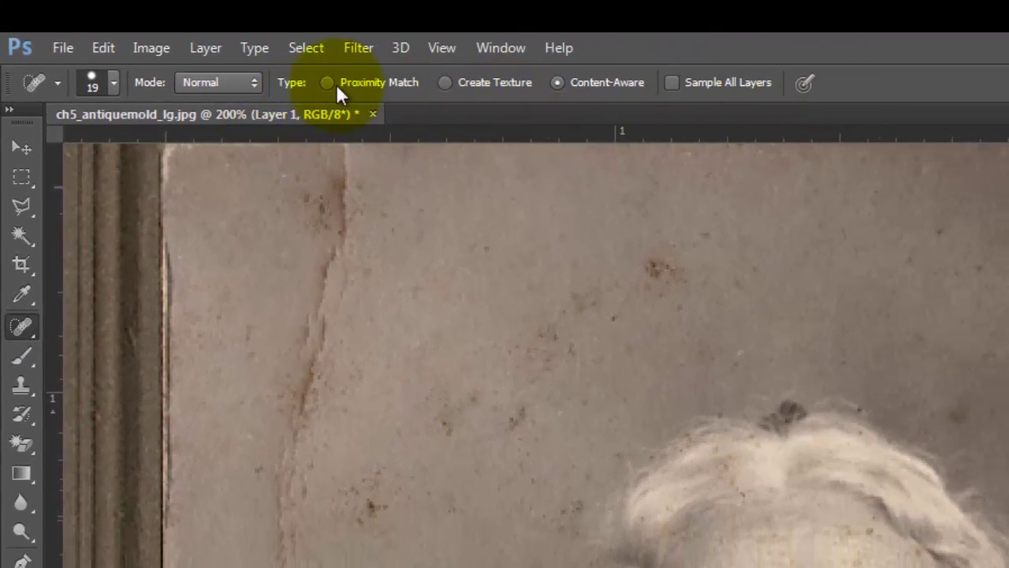
click(113, 83)
drag(251, 202, 34, 198)
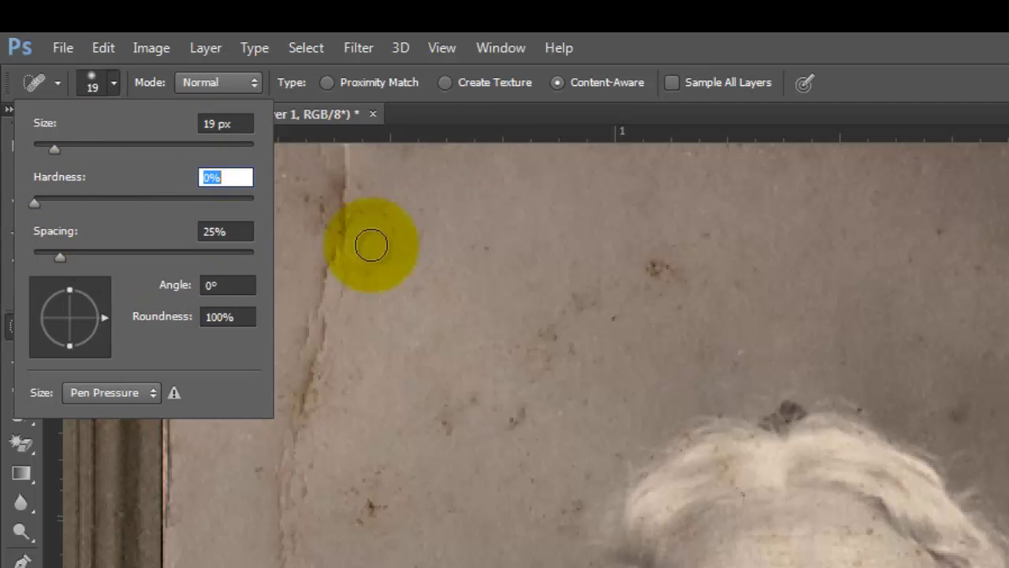
key(Return)
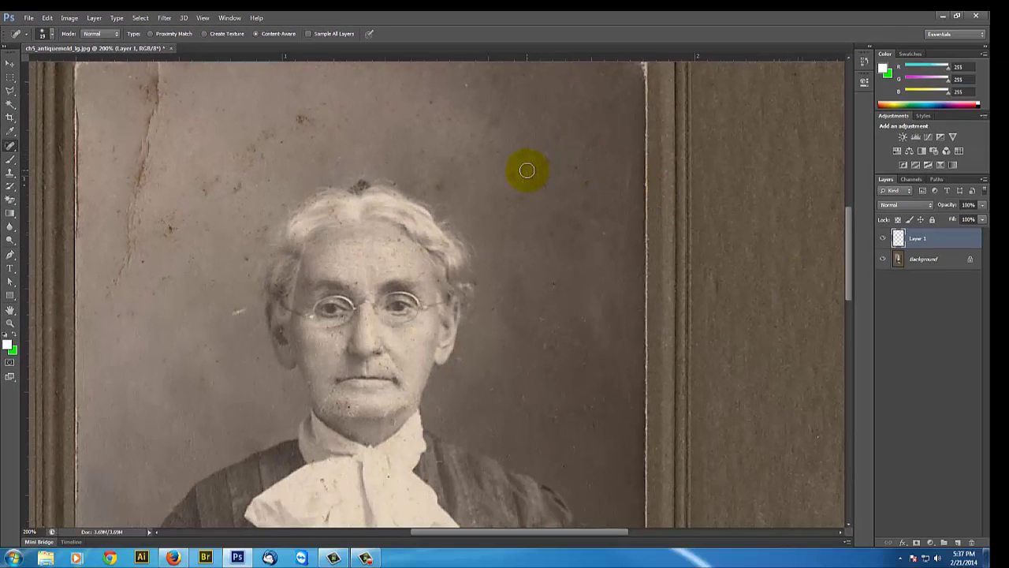
Try out several larger brush sizes on the backdrop and end with a 40 px healing brush.
key(bracketright)
click(526, 194)
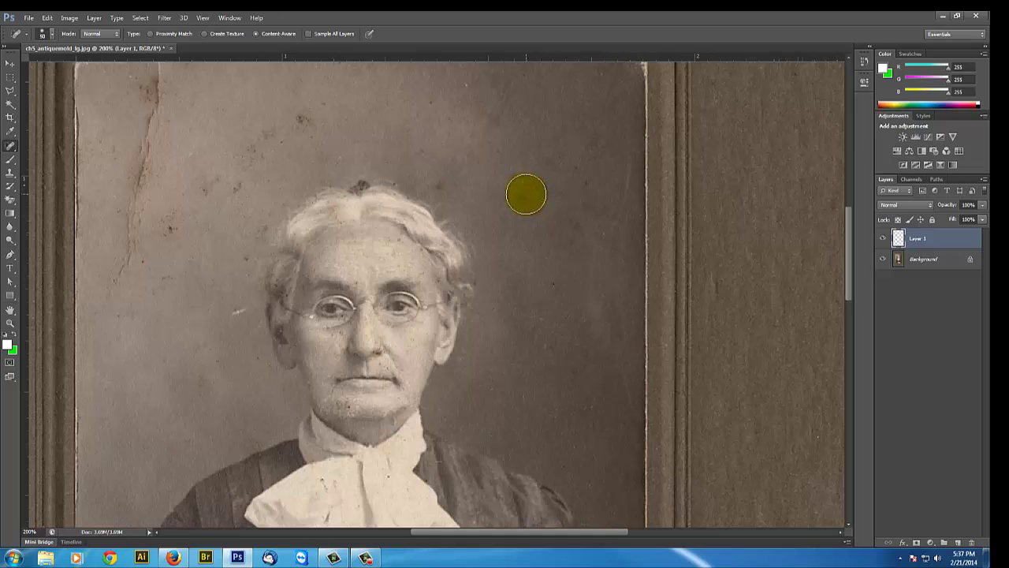
key(bracketright)
key(bracketright)
key(bracketright)
click(526, 194)
key(bracketright)
click(526, 194)
key(bracketright)
key(bracketright)
key(bracketright)
mouse_move(526, 194)
mouse_down()
mouse_move(550, 194)
mouse_move(572, 176)
mouse_up()
key(bracketleft)
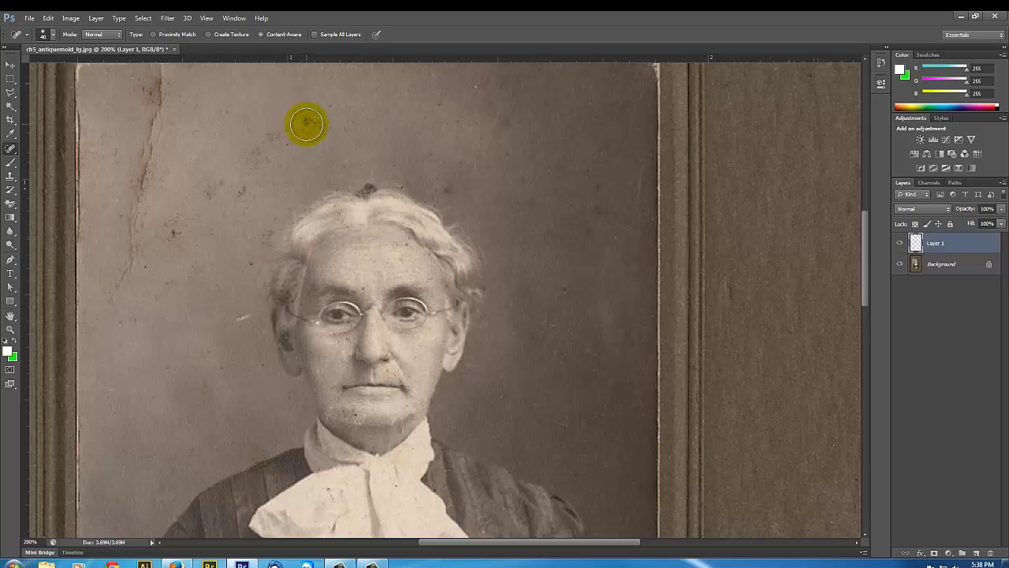
Try to heal the brown stain above the woman's head on Layer 1, and enable Sample All Layers for the brush.
drag(306, 123, 315, 124)
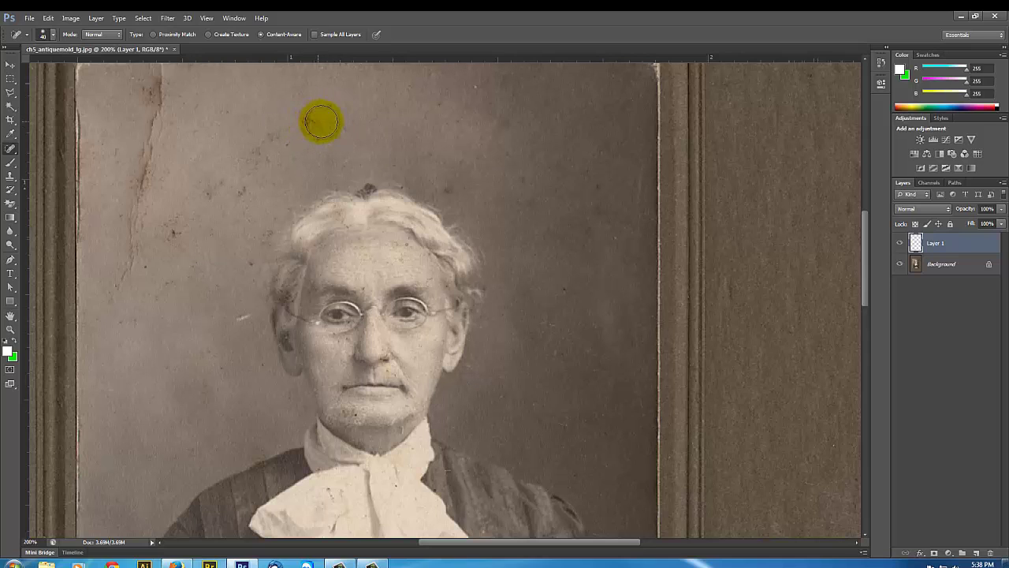
mouse_move(320, 119)
mouse_down()
mouse_move(306, 108)
mouse_move(313, 131)
mouse_up()
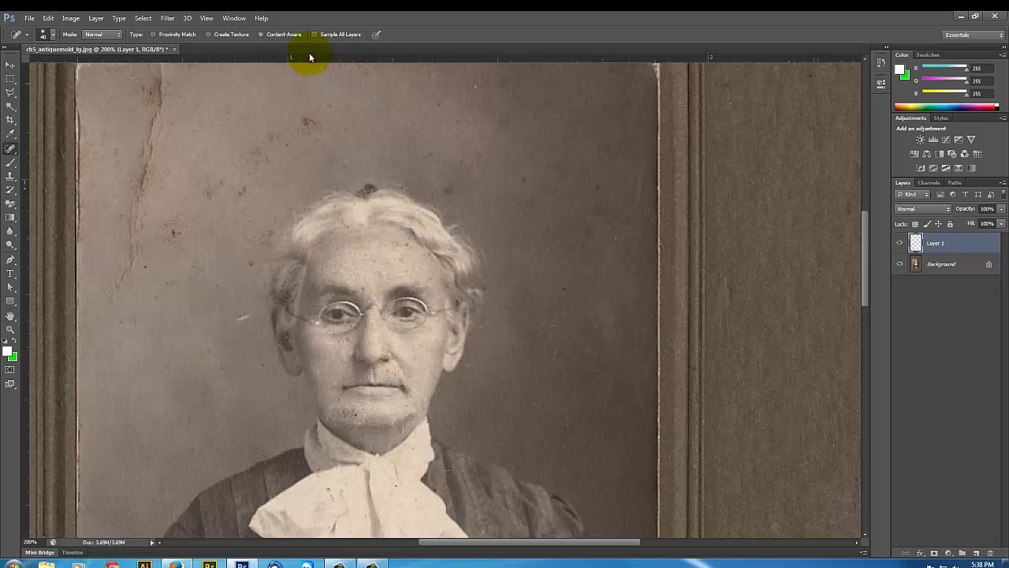
click(314, 35)
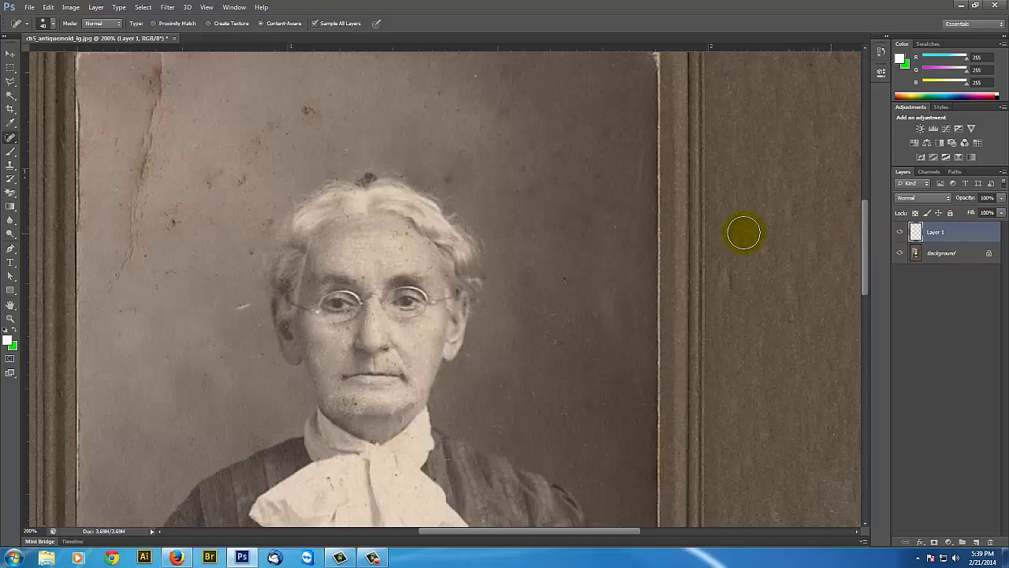
Reduce the healing brush to 20 px and heal the brown stain above the head and the small spot beside it.
key(bracketleft)
key(bracketleft)
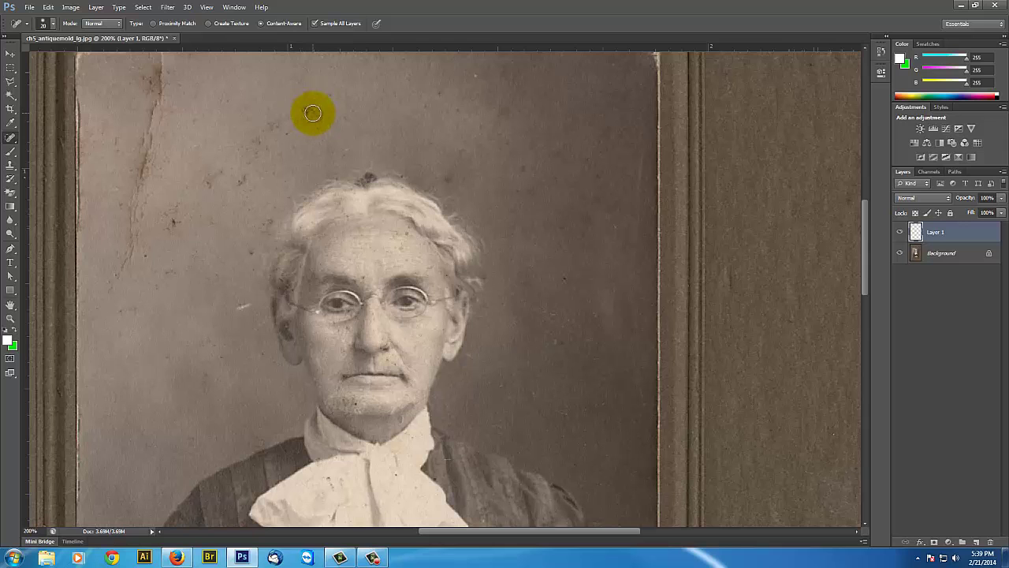
key(ctrl+plus)
drag(360, 150, 573, 407)
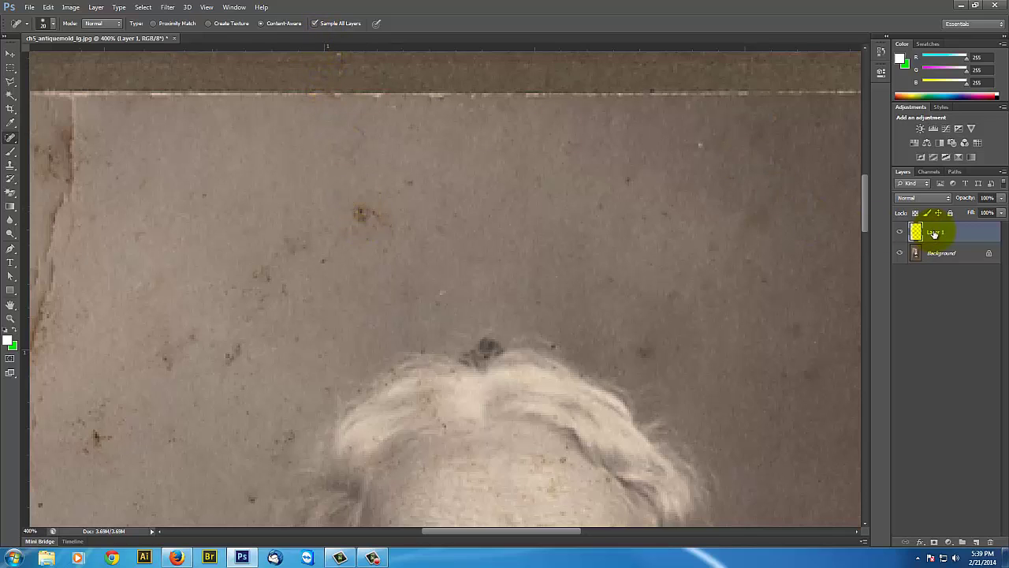
drag(354, 203, 377, 221)
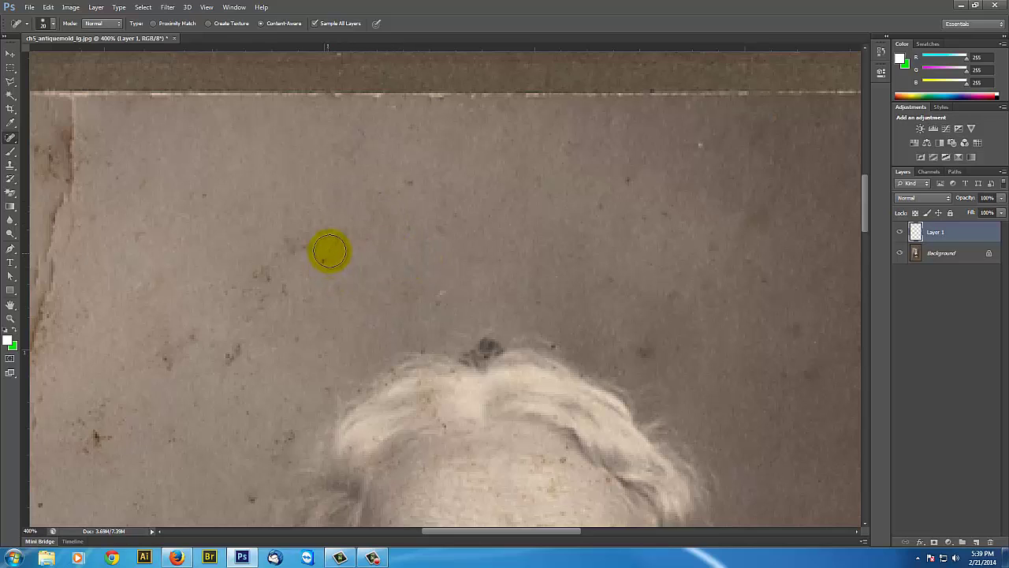
drag(329, 251, 322, 263)
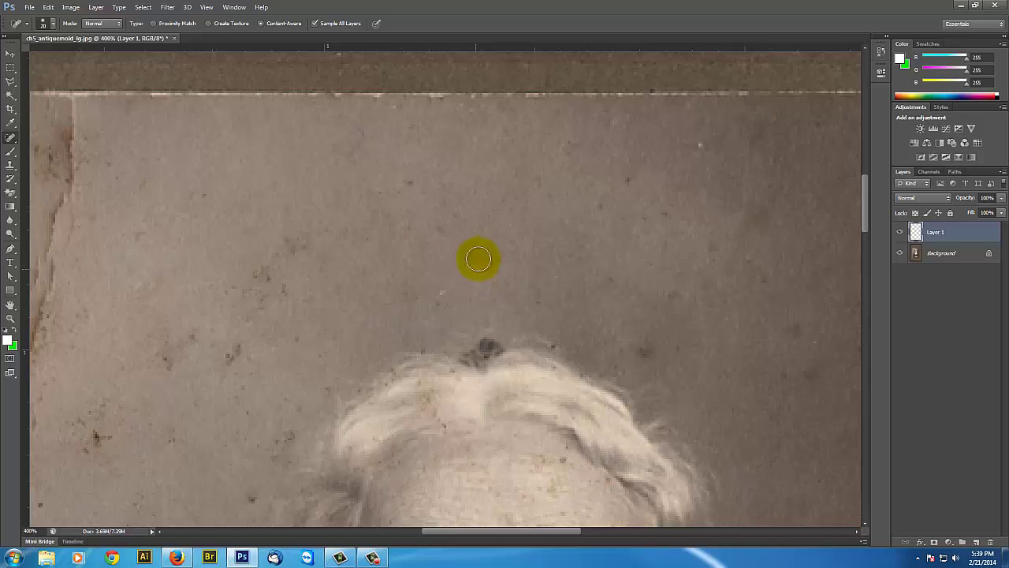
Heal the small specks in the backdrop directly above the woman's hair with a smaller brush.
click(450, 214)
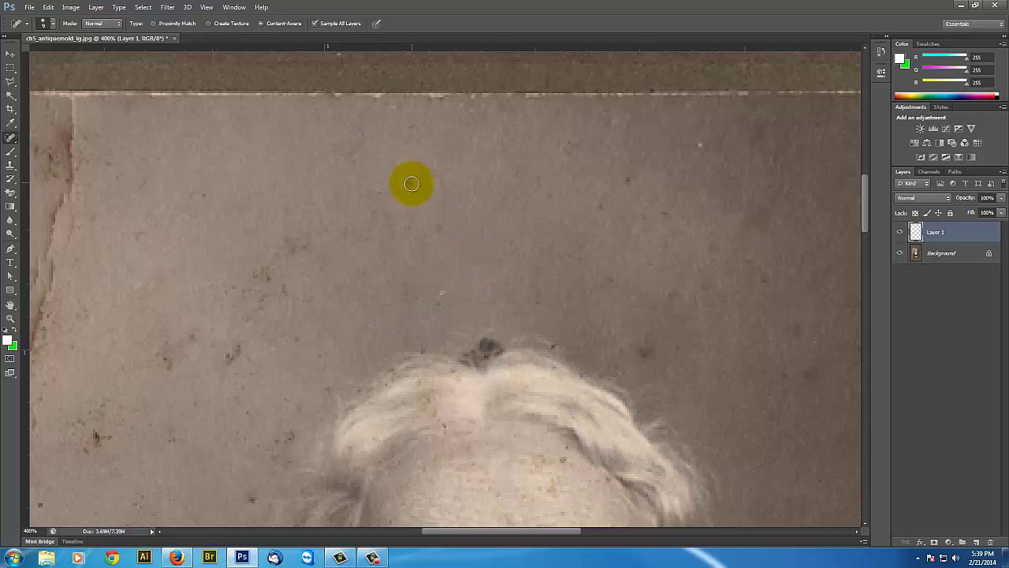
click(406, 223)
click(436, 233)
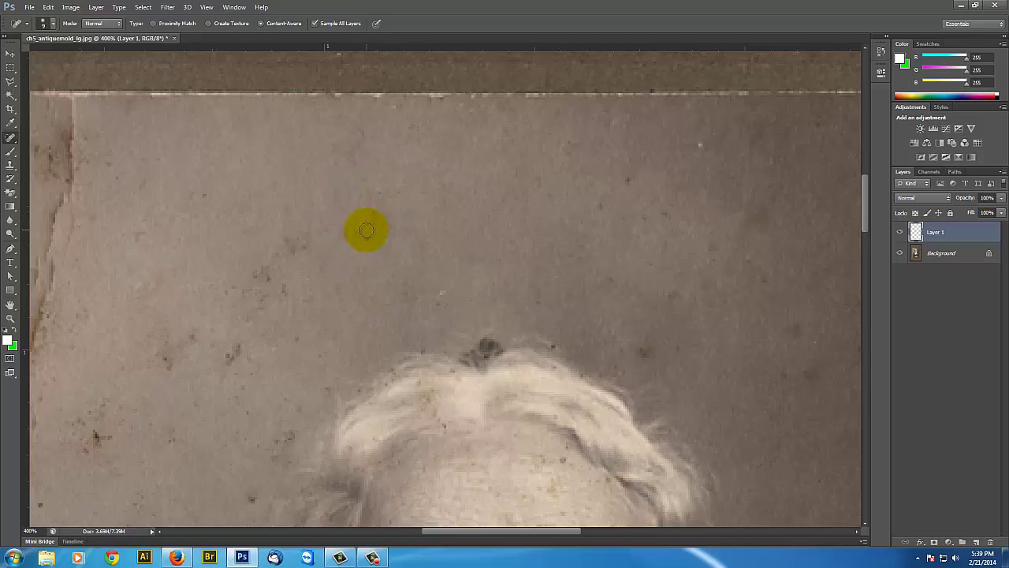
click(360, 232)
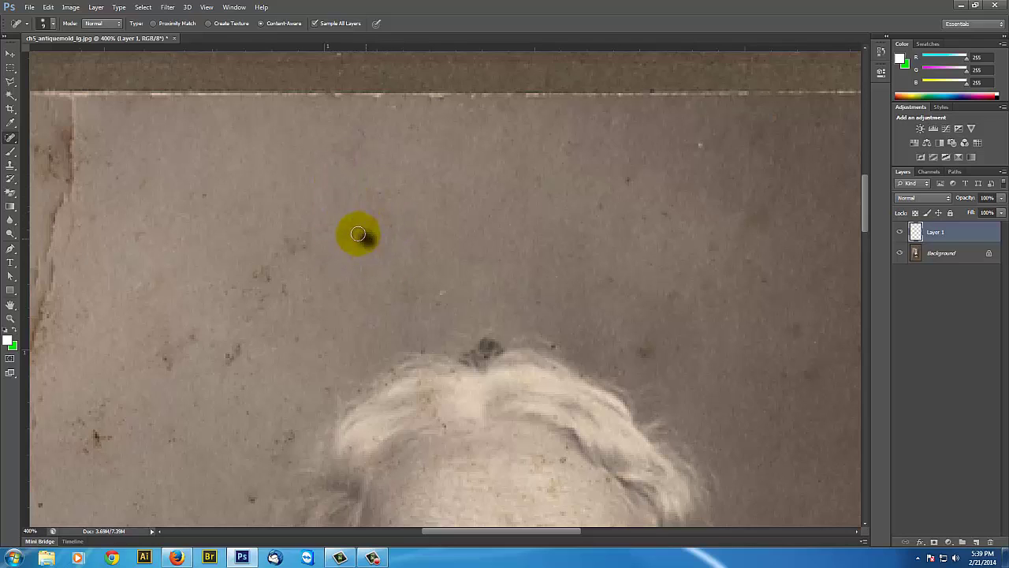
click(441, 292)
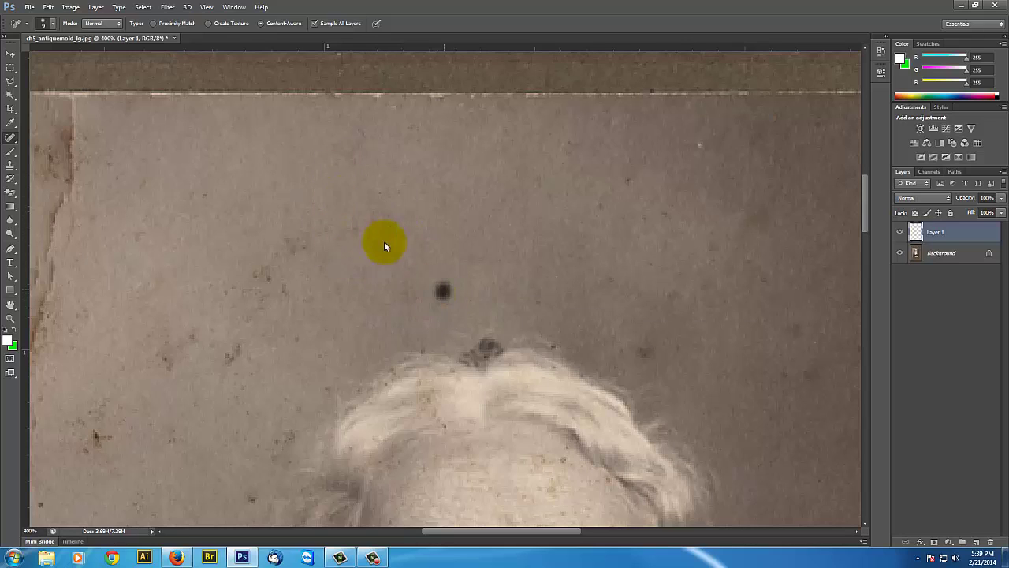
Heal the cluster of brown specks in the backdrop left of the hair and the dark spots on its right side.
click(289, 246)
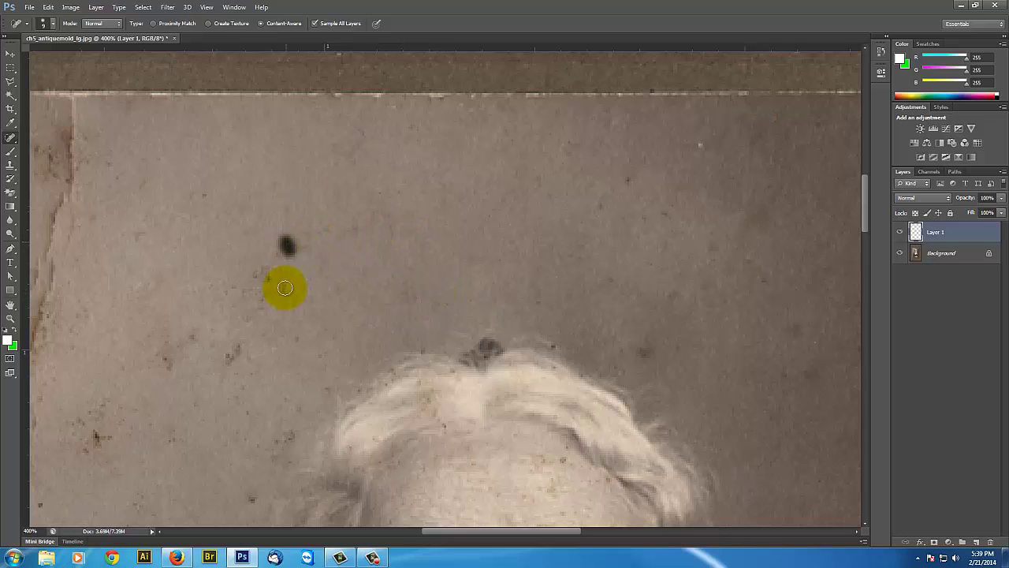
click(296, 339)
drag(293, 276, 298, 256)
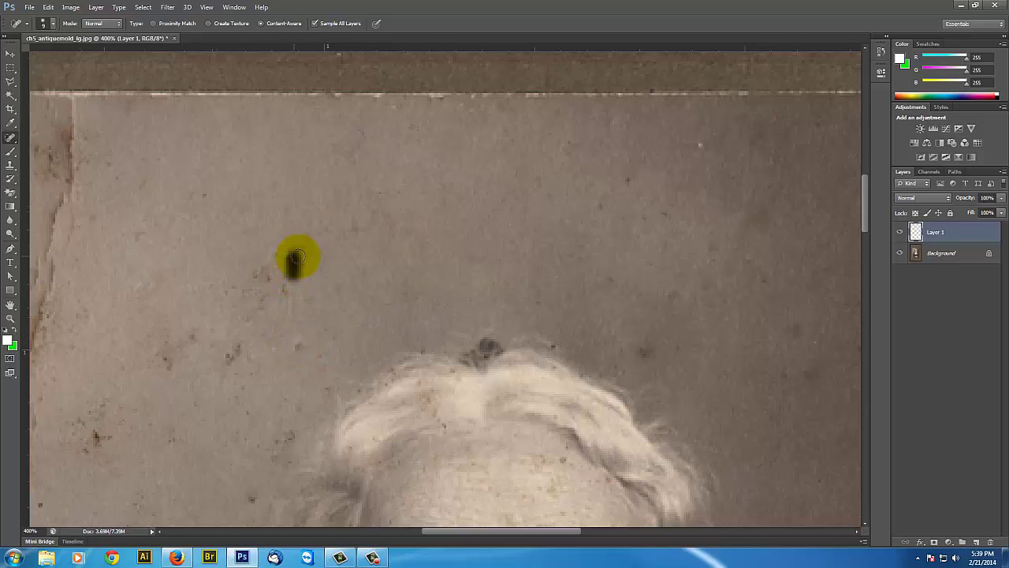
click(284, 286)
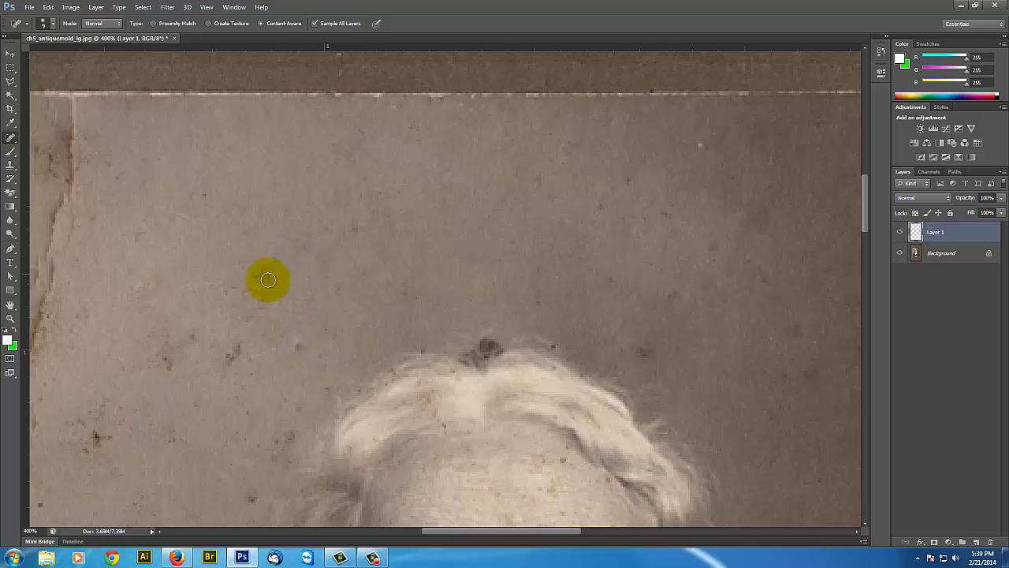
click(262, 277)
drag(298, 341, 300, 359)
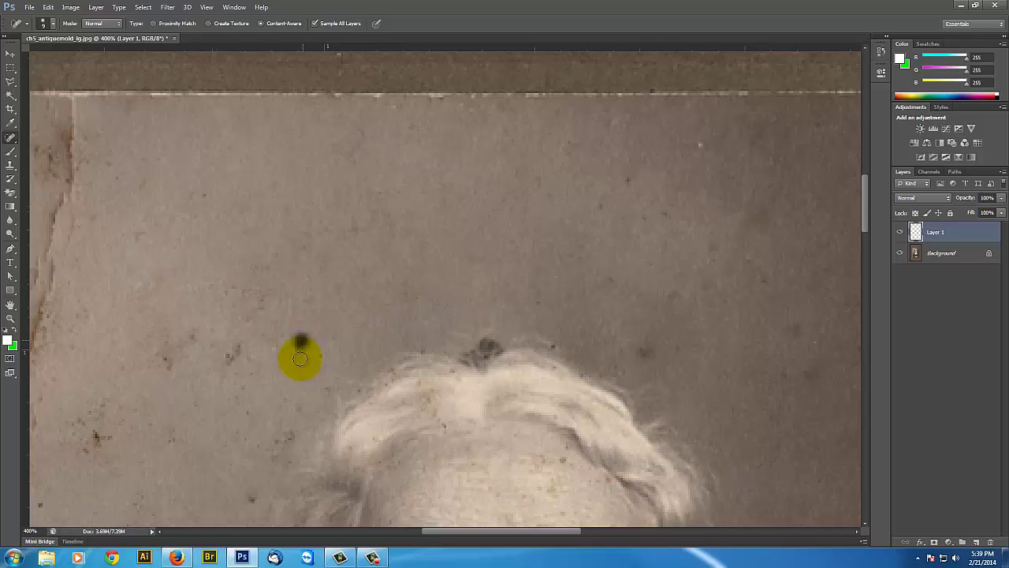
click(647, 359)
drag(633, 246, 628, 288)
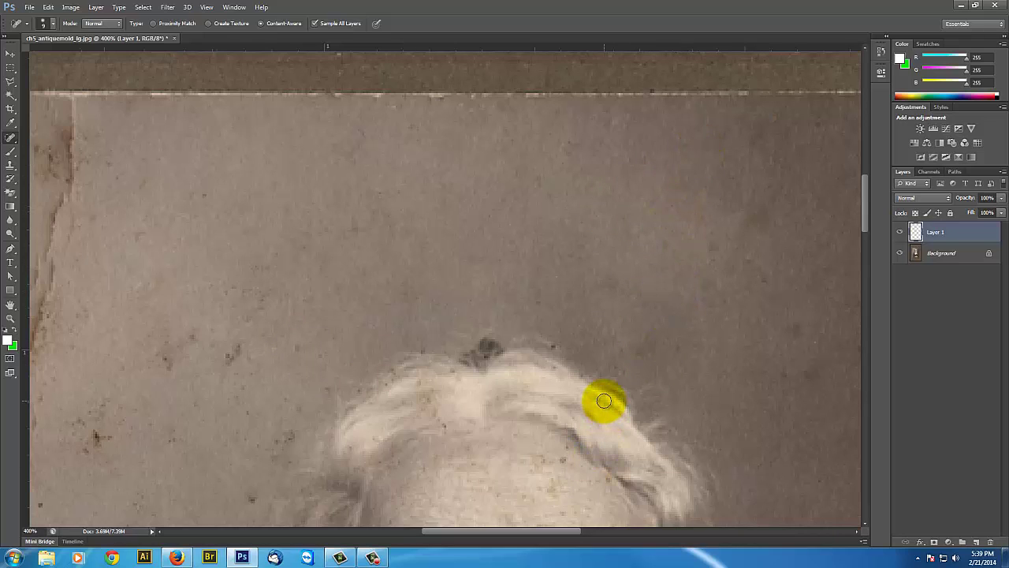
Heal the remaining dark spots in the backdrop between the vertical crease and the woman's hair.
drag(597, 350, 597, 202)
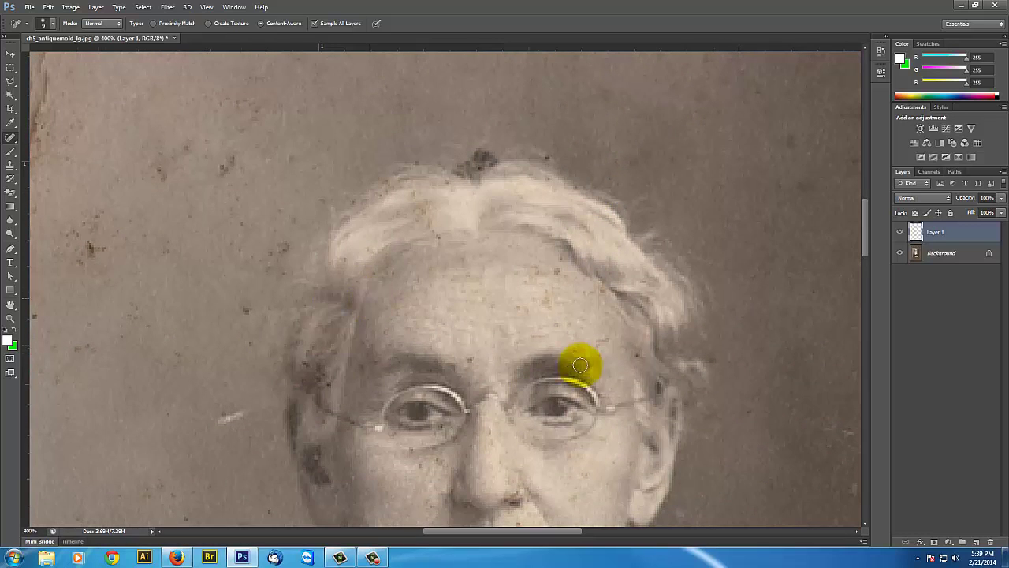
drag(345, 203, 457, 315)
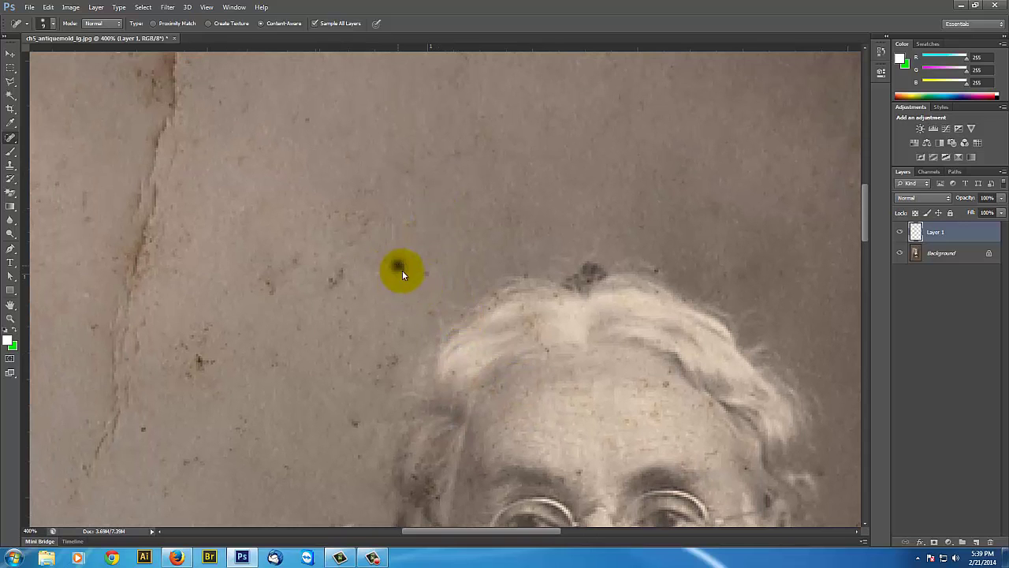
drag(439, 254, 429, 268)
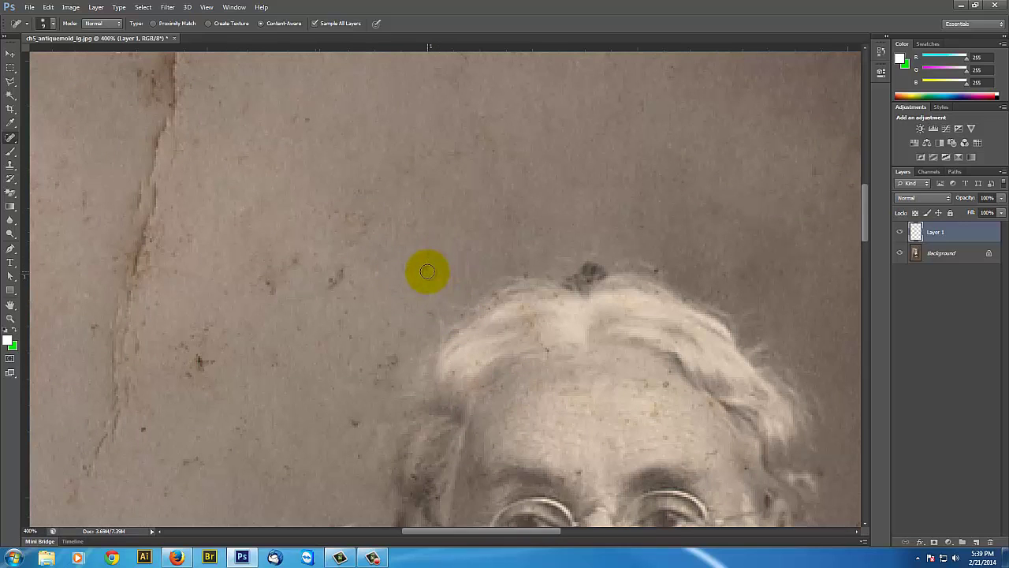
mouse_move(342, 272)
mouse_down()
mouse_move(331, 283)
mouse_move(345, 285)
mouse_up()
click(293, 263)
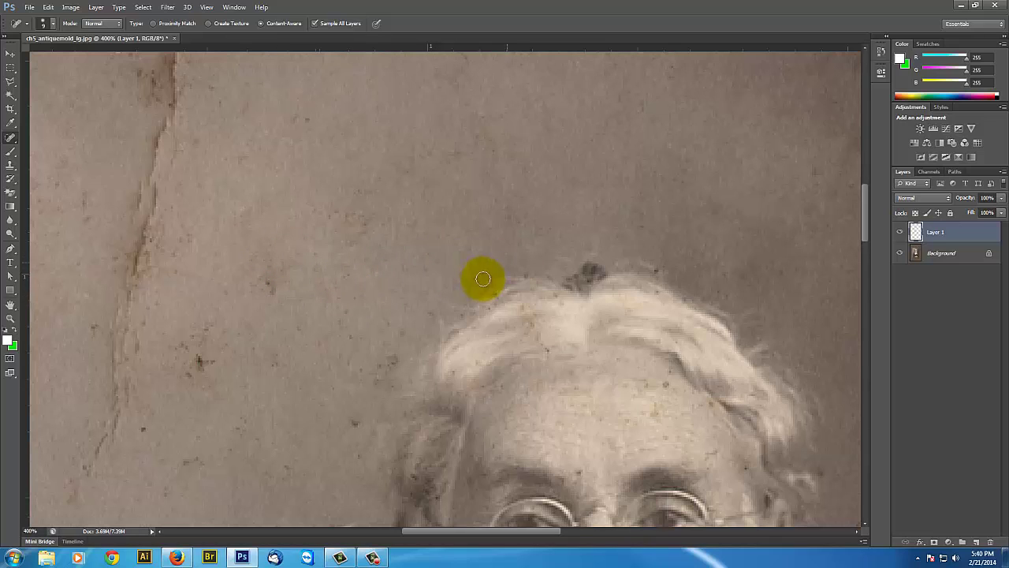
Toggle the visibility of Layer 1 off and on twice to compare the photo with and without the healing.
click(900, 234)
click(901, 233)
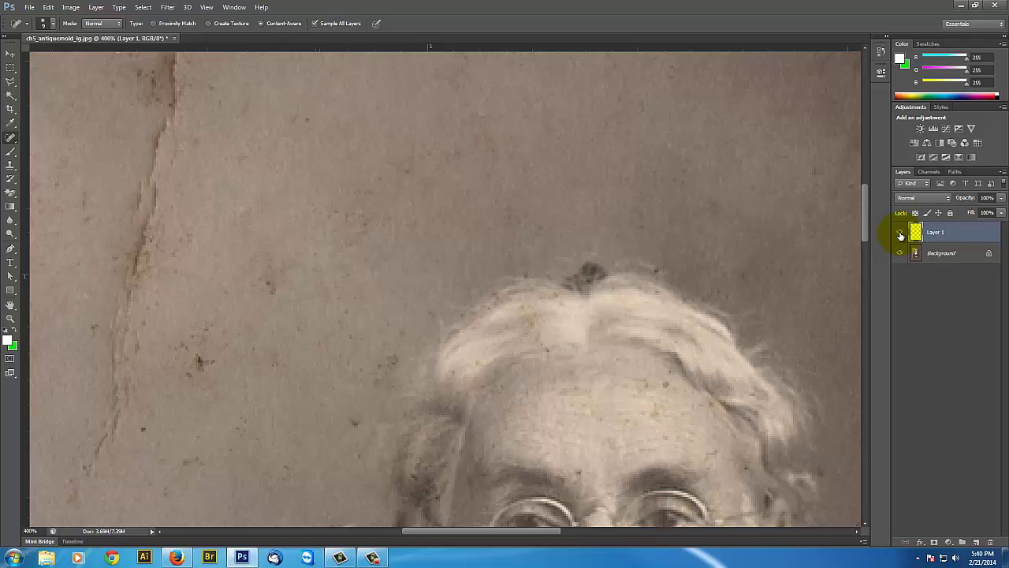
click(900, 233)
click(900, 233)
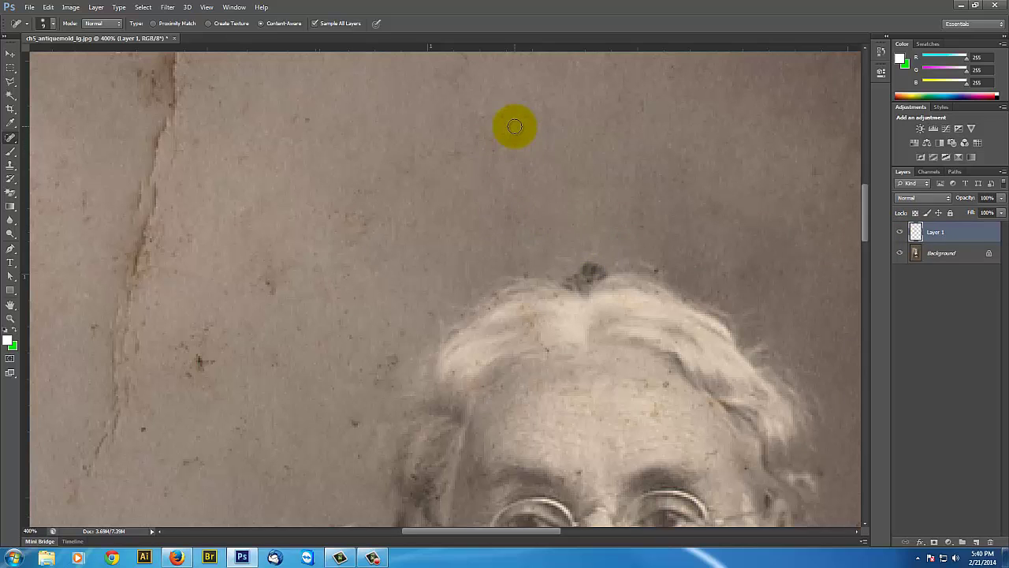
Switch to the Patch tool and duplicate the Background layer to have a separate copy for patching.
drag(519, 117, 545, 228)
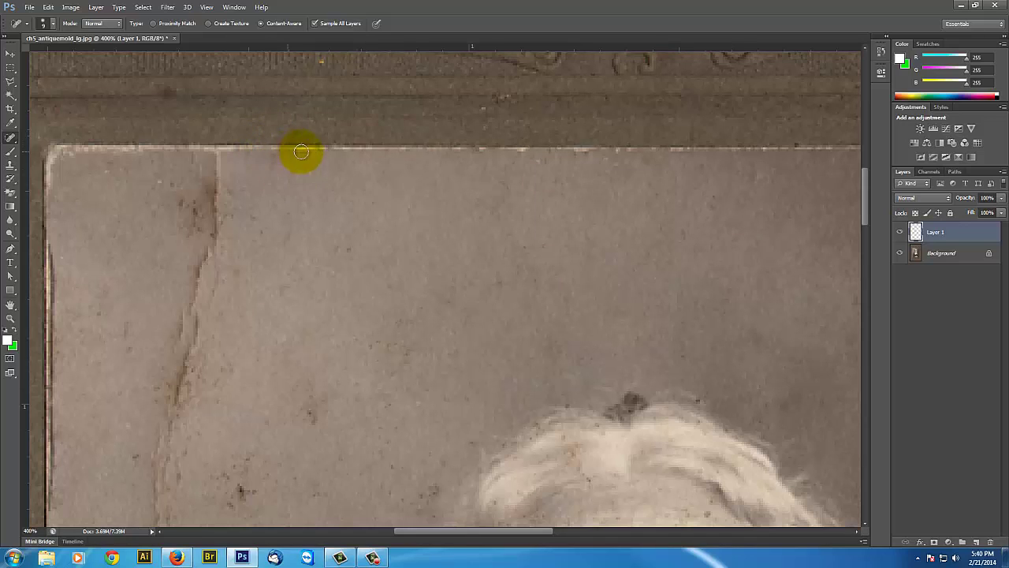
click(12, 143)
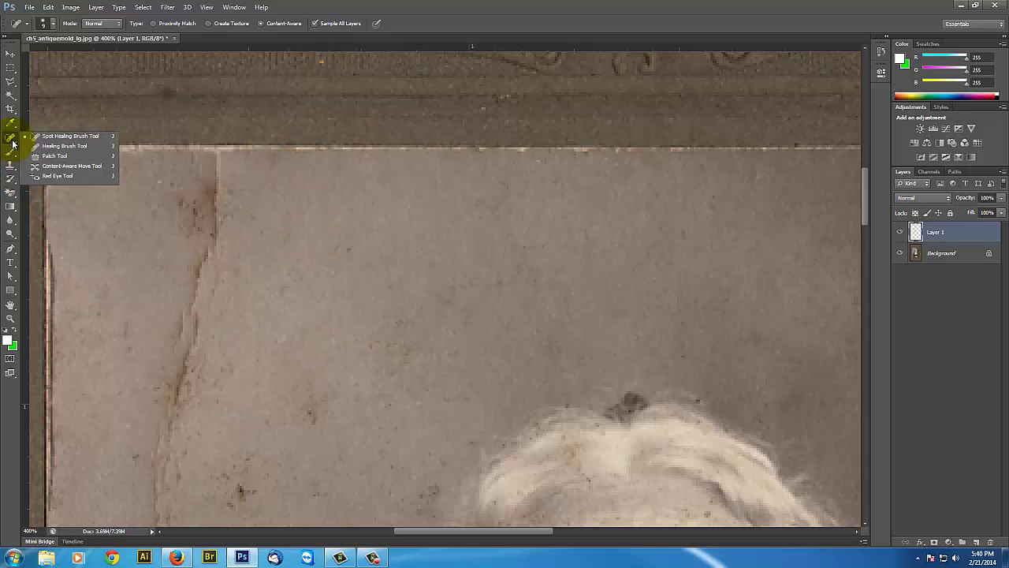
click(52, 156)
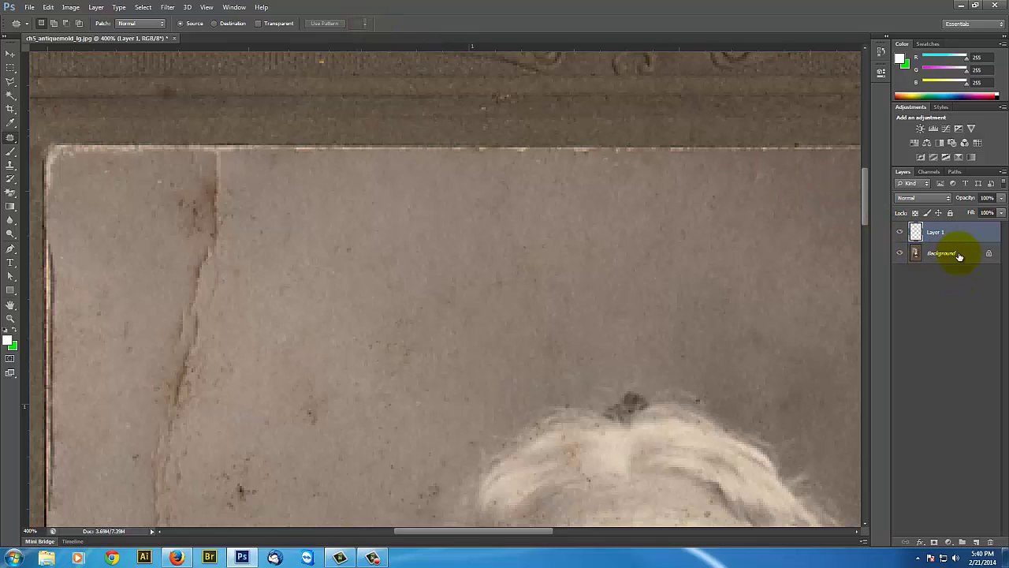
drag(959, 256, 978, 543)
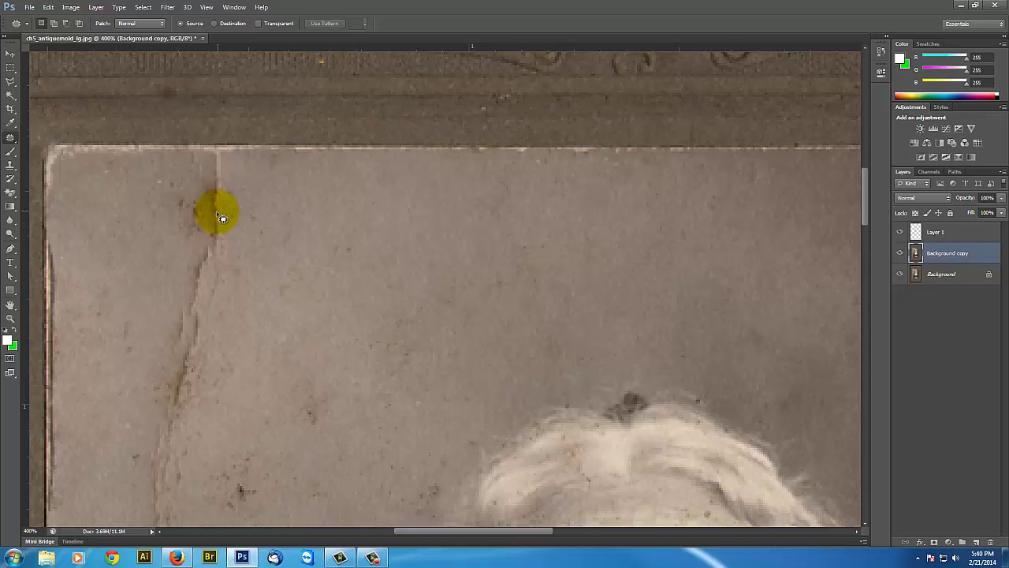
Outline the long crease below the brown stain in the backdrop and patch it with clean backdrop texture from beside it.
mouse_move(213, 391)
mouse_down()
mouse_move(252, 334)
mouse_move(233, 252)
mouse_move(209, 238)
mouse_move(167, 285)
mouse_move(148, 464)
mouse_up()
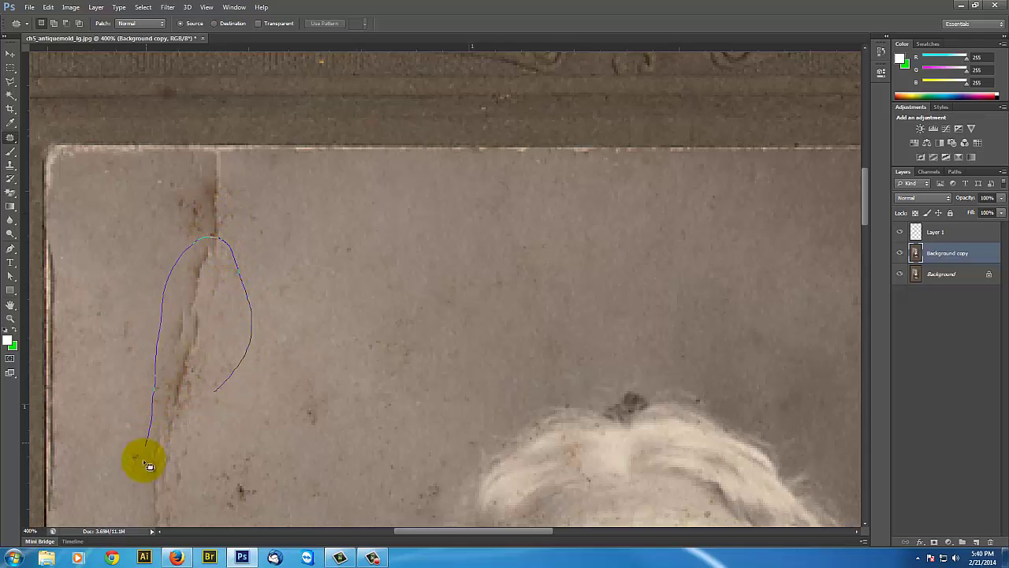
mouse_move(156, 506)
mouse_down()
mouse_move(181, 488)
mouse_move(221, 392)
mouse_up()
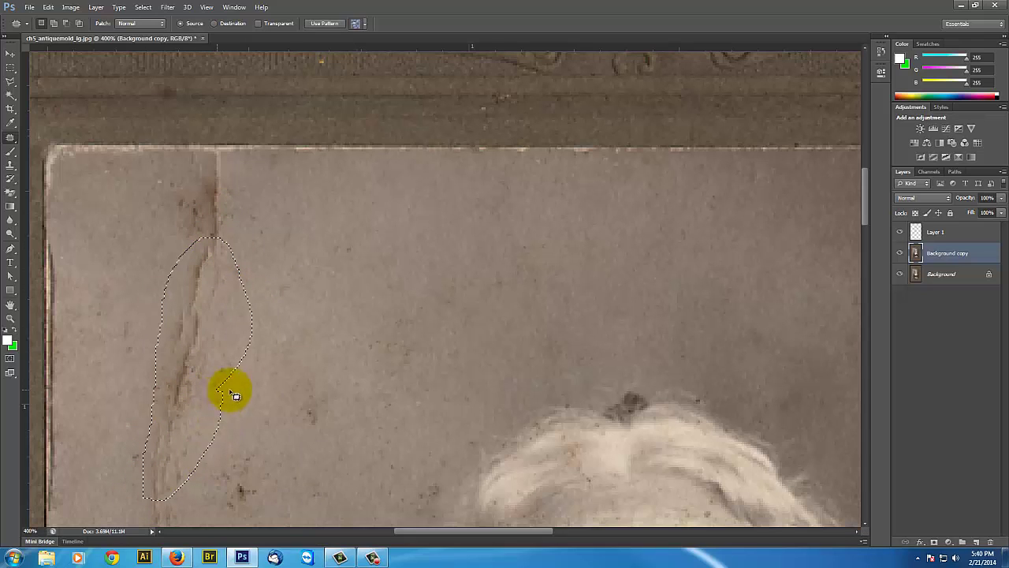
mouse_move(223, 356)
mouse_down()
mouse_move(326, 288)
mouse_move(376, 284)
mouse_move(388, 339)
mouse_move(340, 410)
mouse_move(305, 417)
mouse_move(309, 446)
mouse_move(327, 388)
mouse_move(322, 434)
mouse_move(334, 293)
mouse_move(299, 347)
mouse_move(313, 231)
mouse_move(327, 437)
mouse_move(295, 369)
mouse_move(214, 338)
mouse_move(271, 308)
mouse_move(342, 297)
mouse_move(356, 308)
mouse_move(387, 300)
mouse_move(399, 279)
mouse_move(396, 291)
mouse_move(408, 286)
mouse_move(390, 288)
mouse_up()
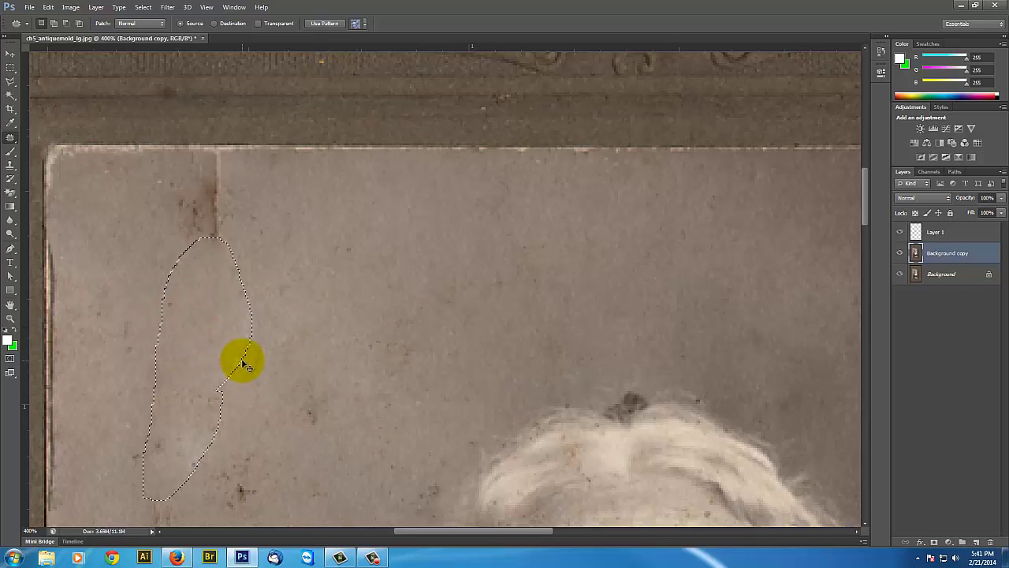
Patch the remaining lower end of the crease with clean backdrop from above, and clear the selection.
scroll(327, 311, down, 4)
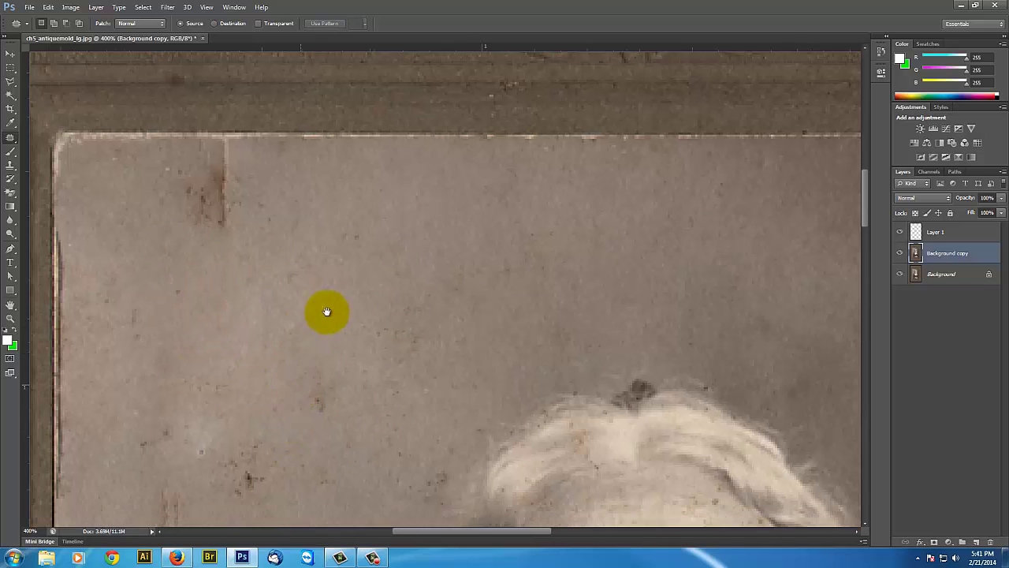
scroll(299, 338, left, 2)
drag(202, 483, 286, 398)
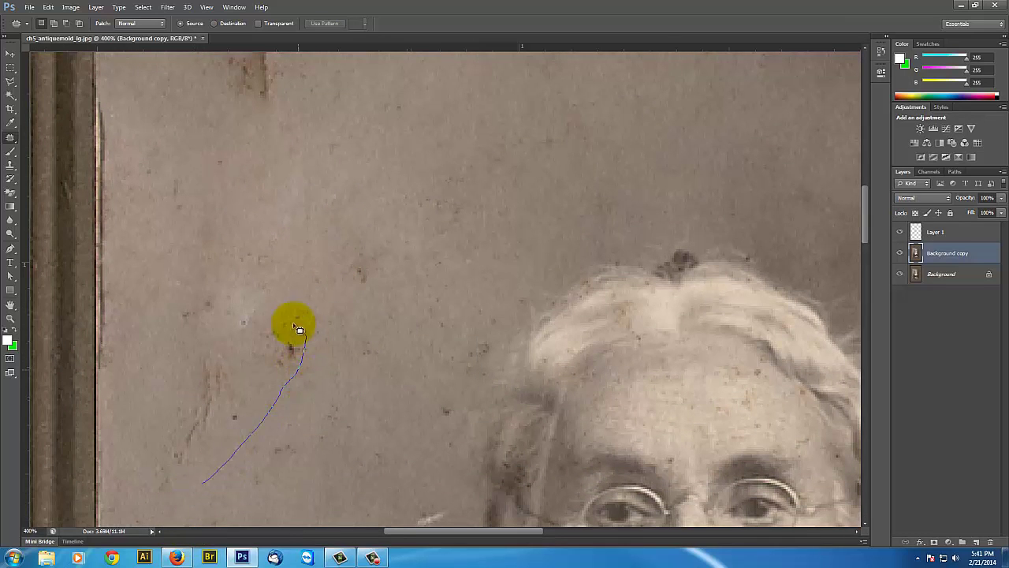
mouse_move(300, 330)
mouse_down()
mouse_move(197, 355)
mouse_move(163, 442)
mouse_move(181, 477)
mouse_up()
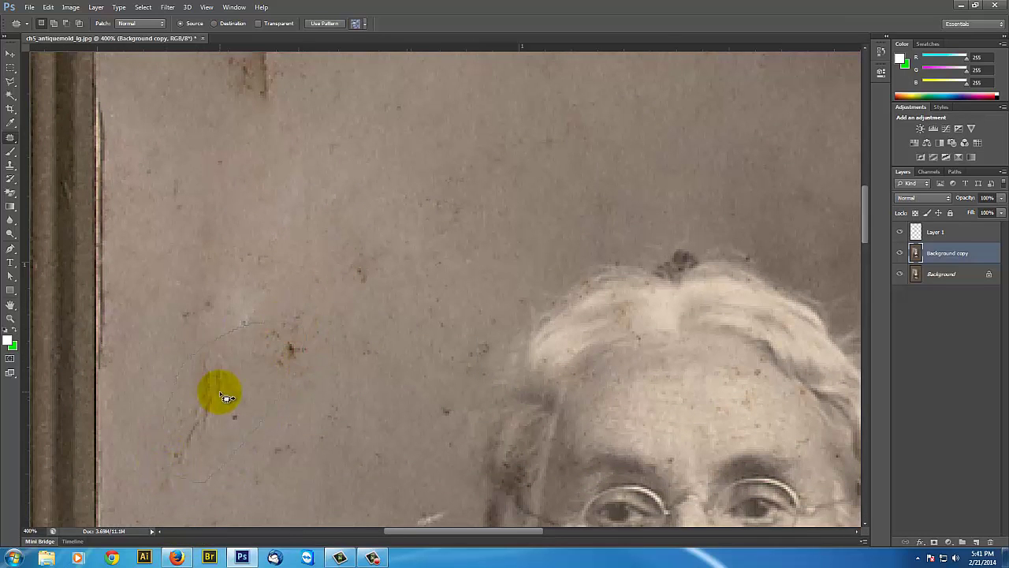
mouse_move(219, 390)
mouse_down()
mouse_move(361, 190)
mouse_move(334, 163)
mouse_move(309, 163)
mouse_up()
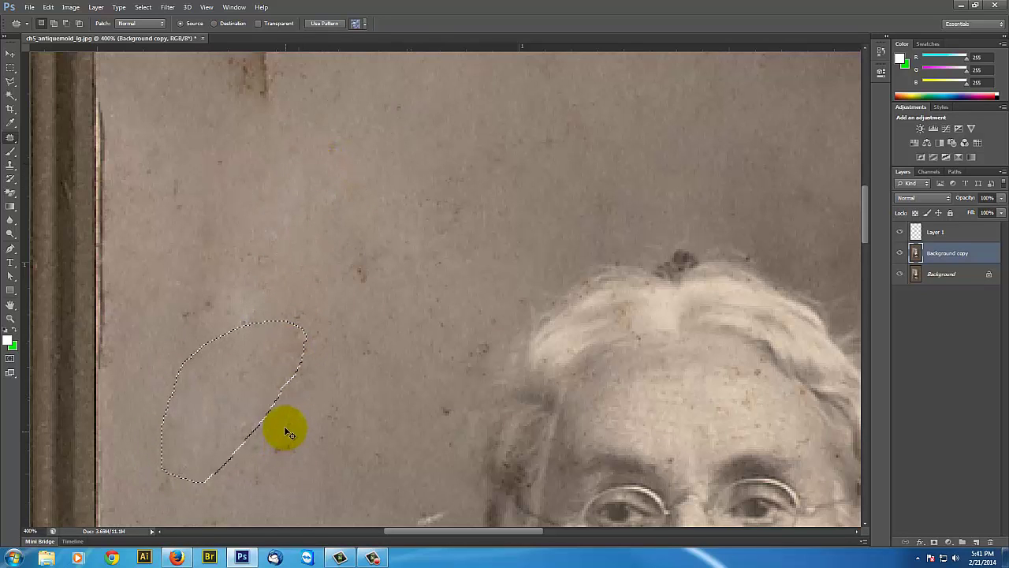
key(ctrl+d)
Patch the pale blotch left between the two repaired crease areas with clean backdrop, and clear the selection.
scroll(350, 417, up, 3)
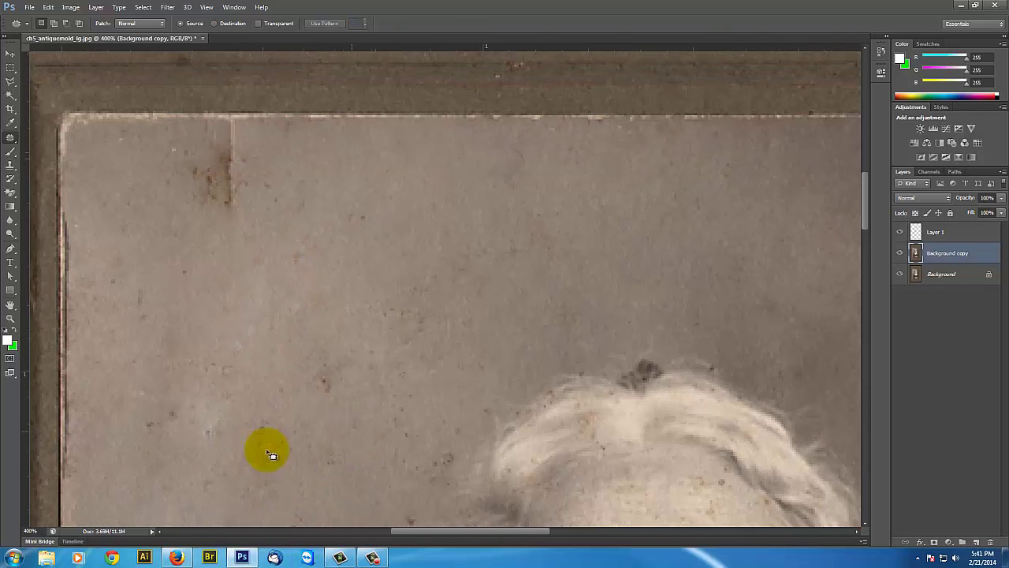
mouse_move(256, 446)
mouse_down()
mouse_move(241, 433)
mouse_move(169, 450)
mouse_move(238, 445)
mouse_up()
drag(225, 376, 327, 281)
key(ctrl+d)
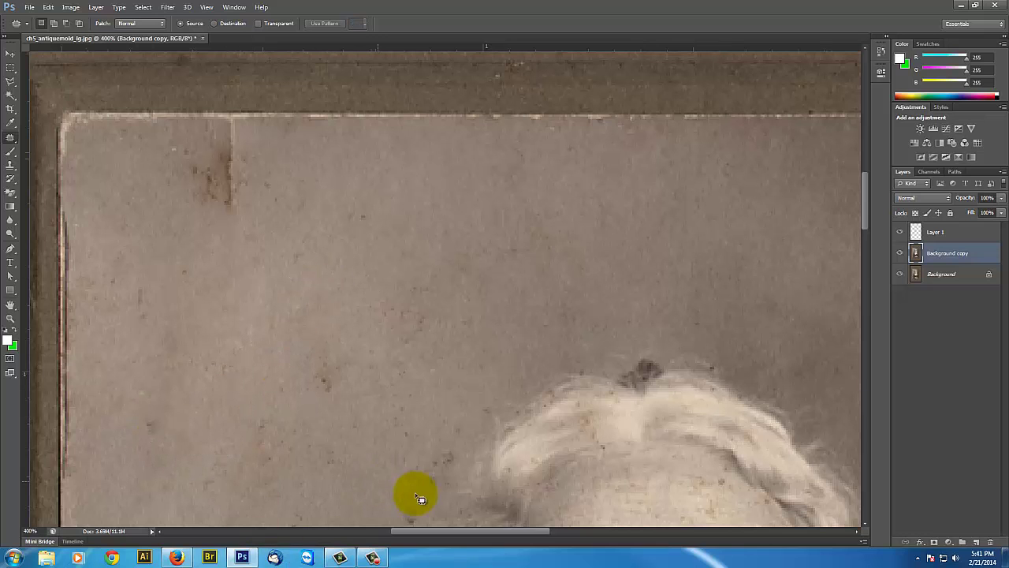
Switch back to the Spot Healing Brush for retouching the specks on the woman's face.
drag(532, 428, 418, 117)
drag(493, 275, 233, 269)
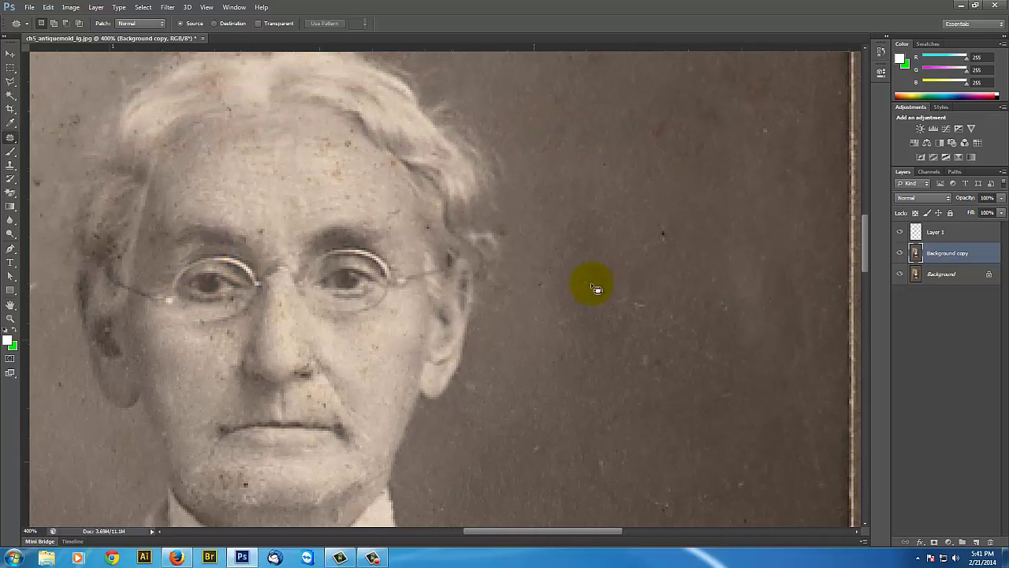
drag(444, 281, 698, 410)
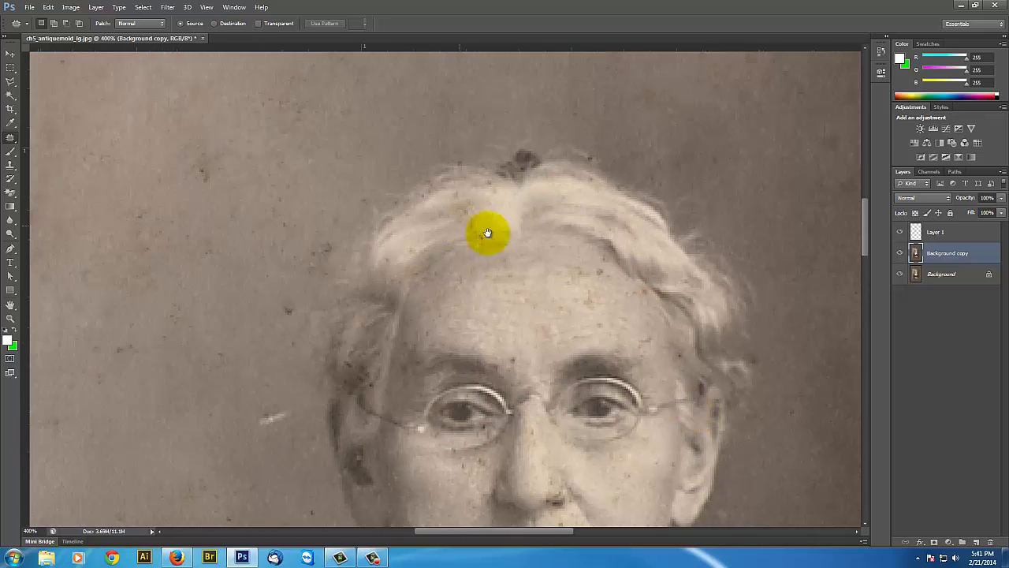
drag(484, 232, 615, 282)
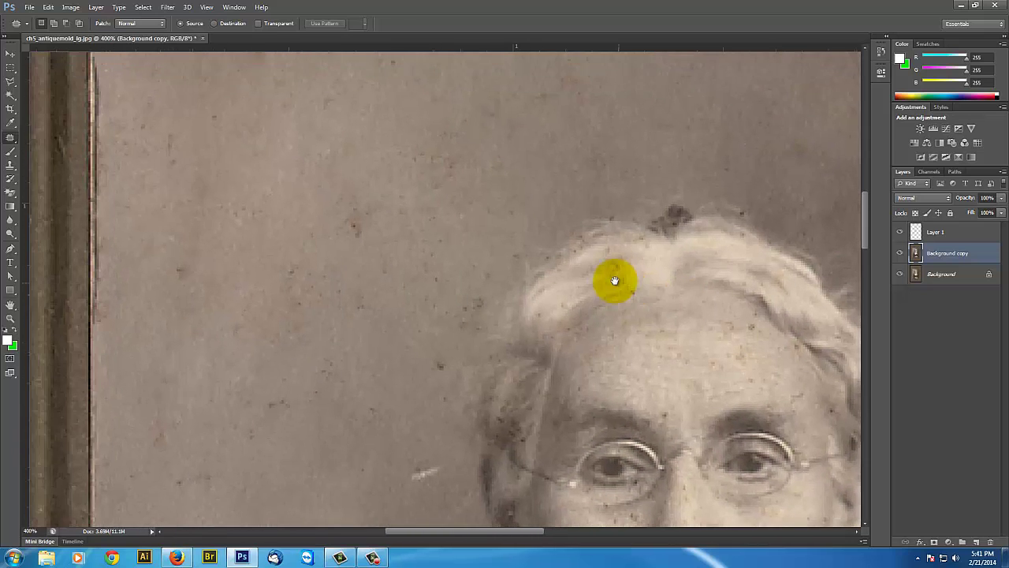
right_click(12, 141)
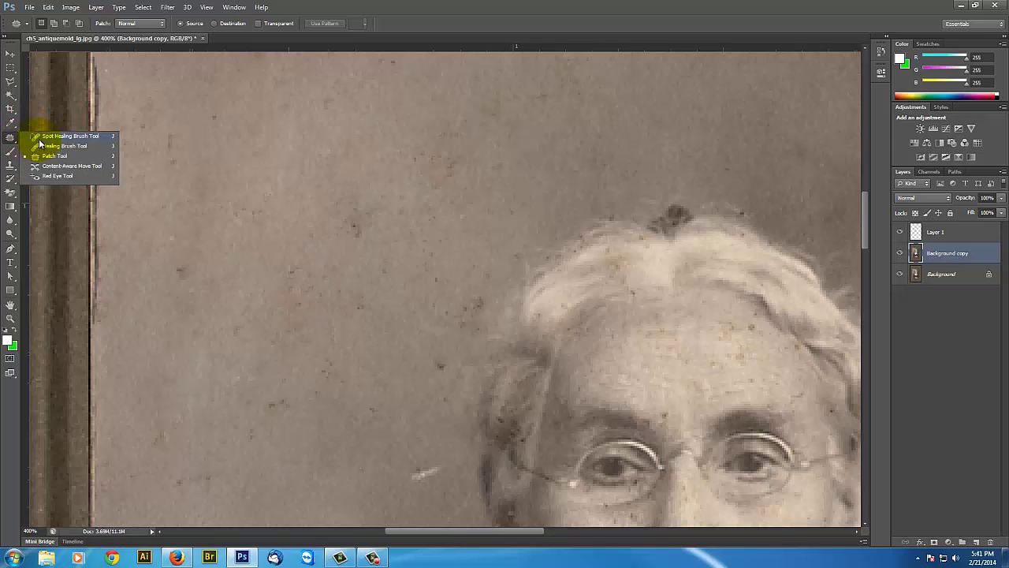
click(46, 140)
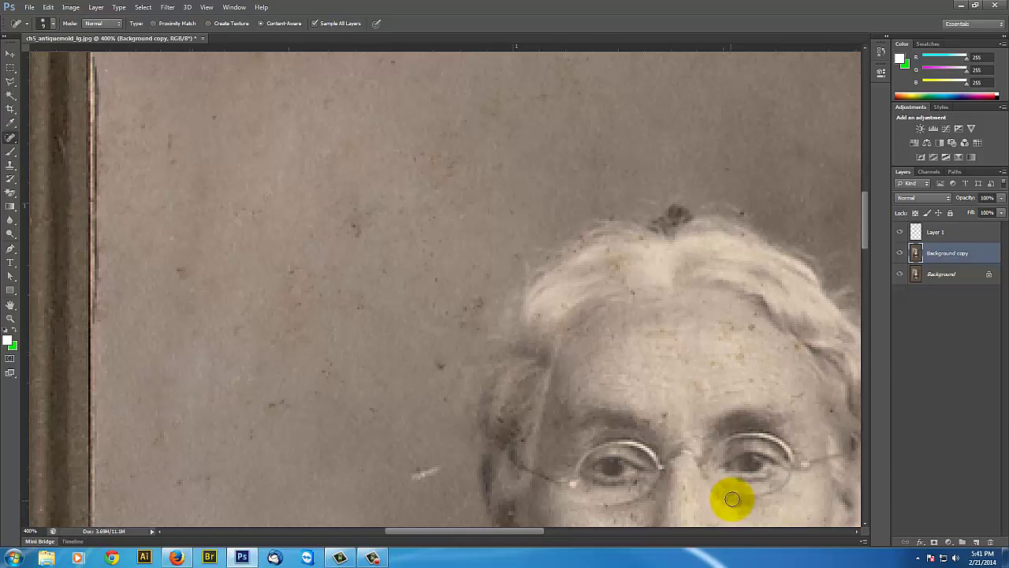
drag(667, 376, 500, 281)
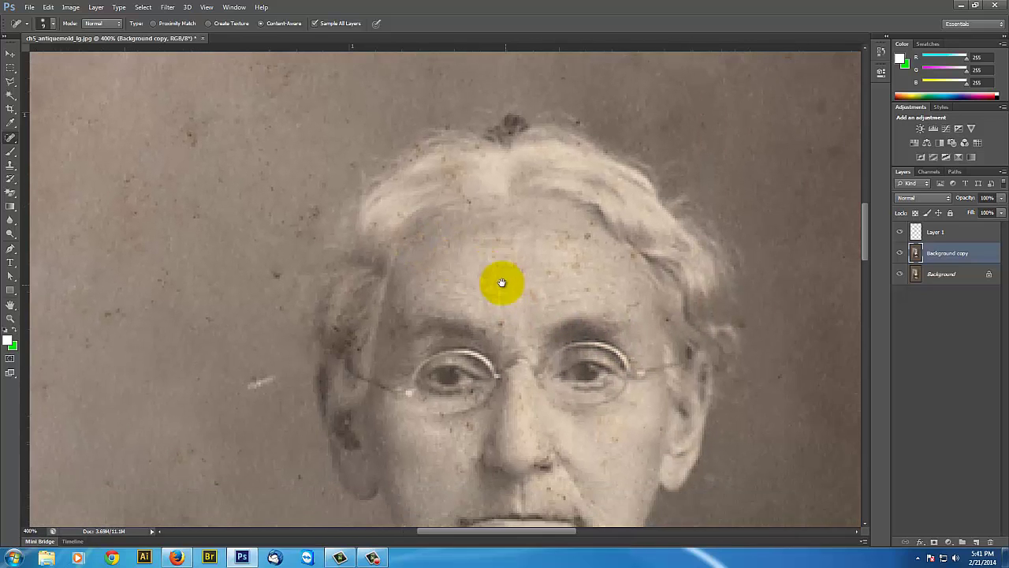